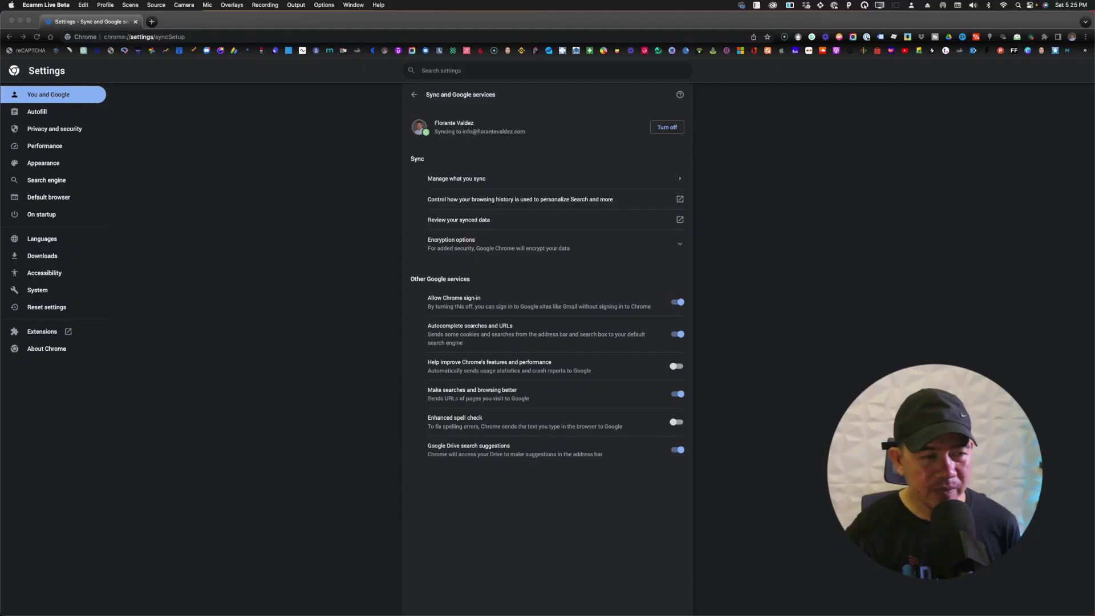
# Bring Chrome forward and expand the » overflow list of its bookmarks bar.
pyautogui.click(259, 173)
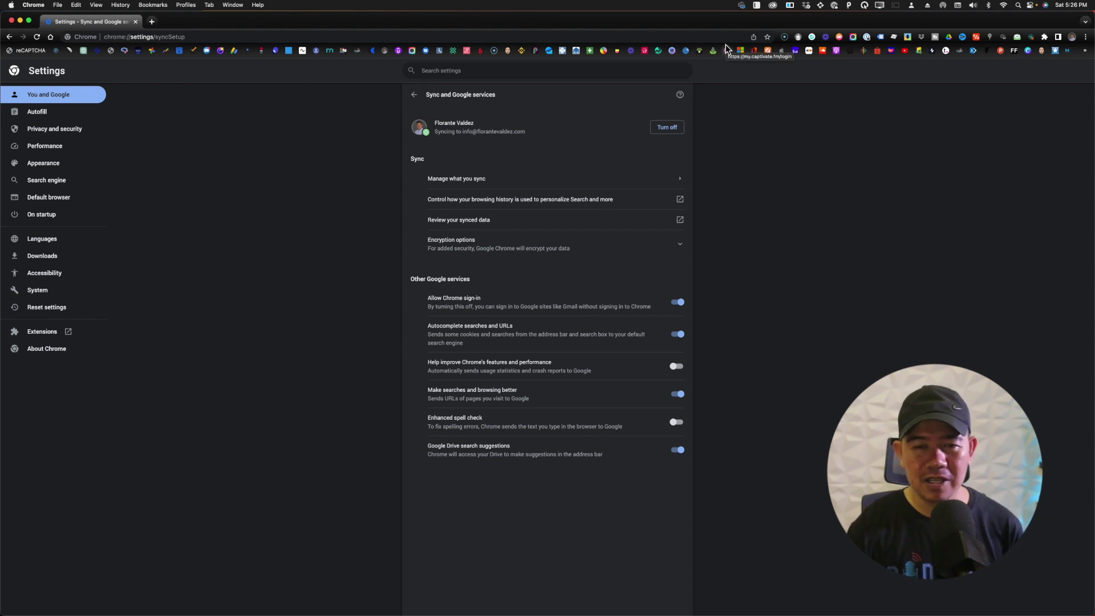
pyautogui.click(1085, 52)
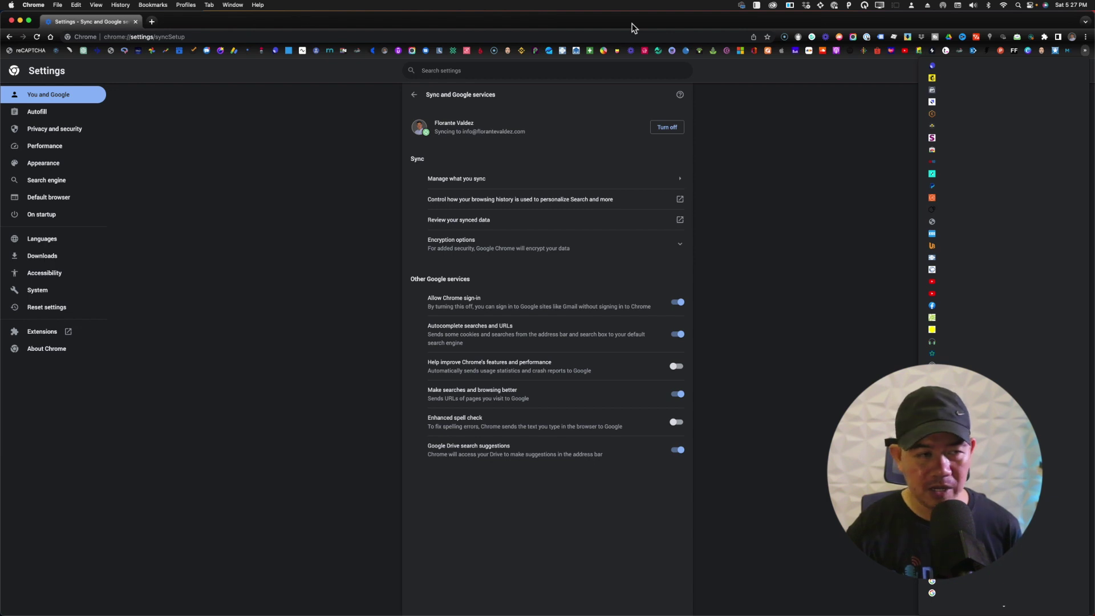
# Snap Chrome to the left half of the screen, then bring up Microsoft Edge from the Dock.
pyautogui.moveTo(465, 17); pyautogui.dragTo(499, 41)
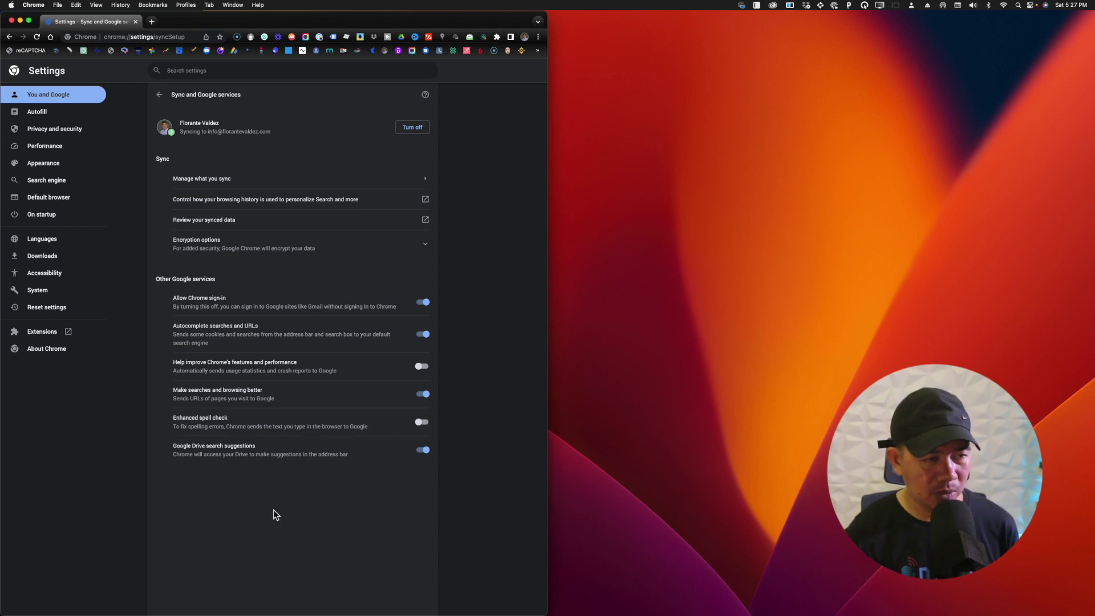
pyautogui.moveTo(121, 614)
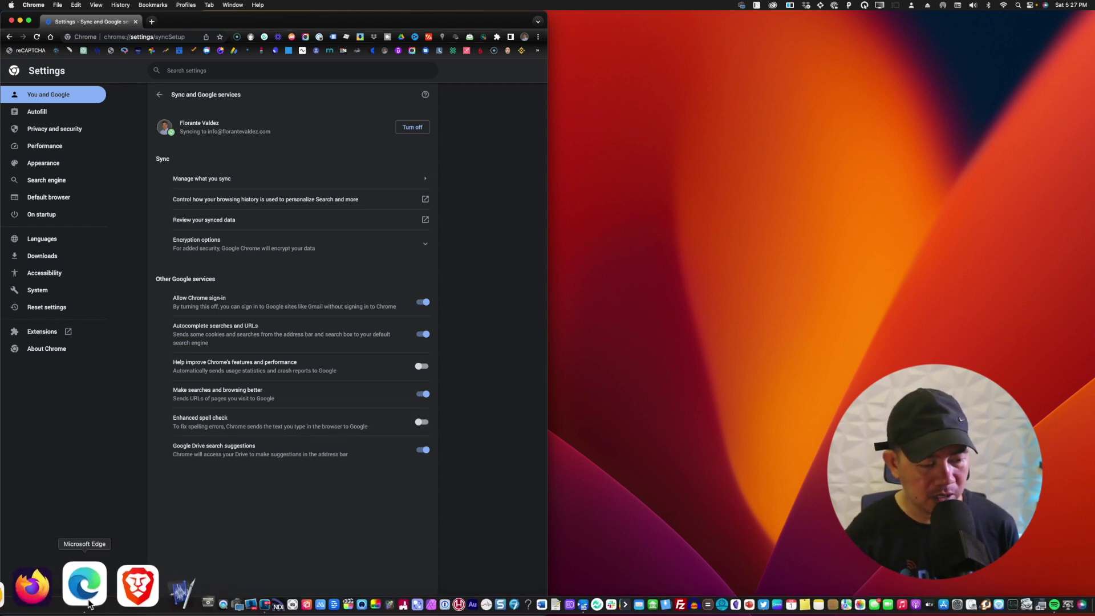
pyautogui.click(89, 600)
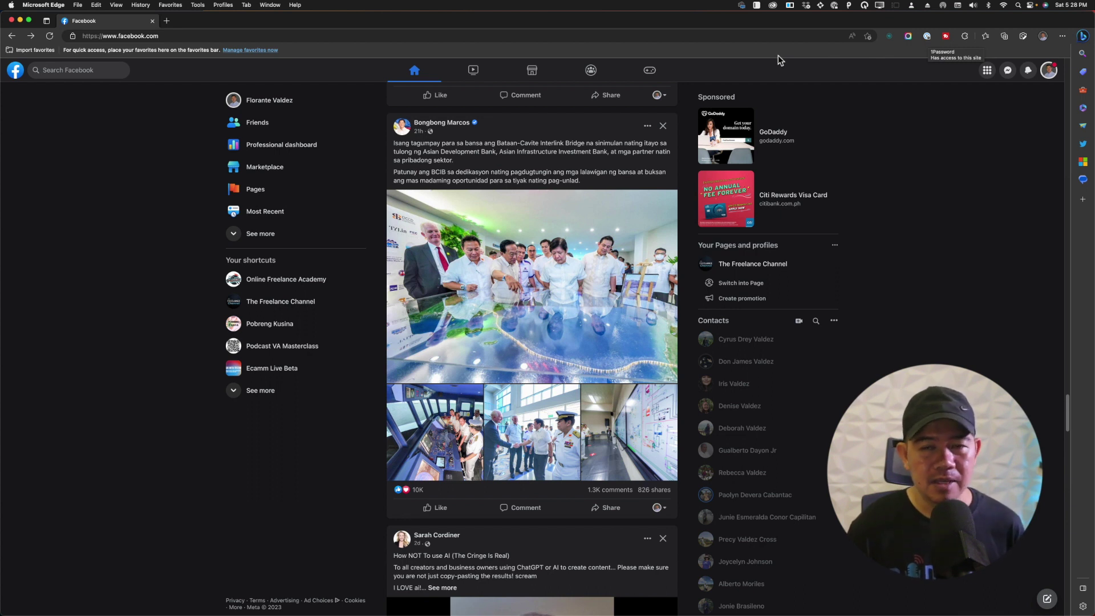
# Snap Edge to the right half, open a new tab in Chrome, and return to Edge.
pyautogui.moveTo(411, 23); pyautogui.dragTo(508, 29)
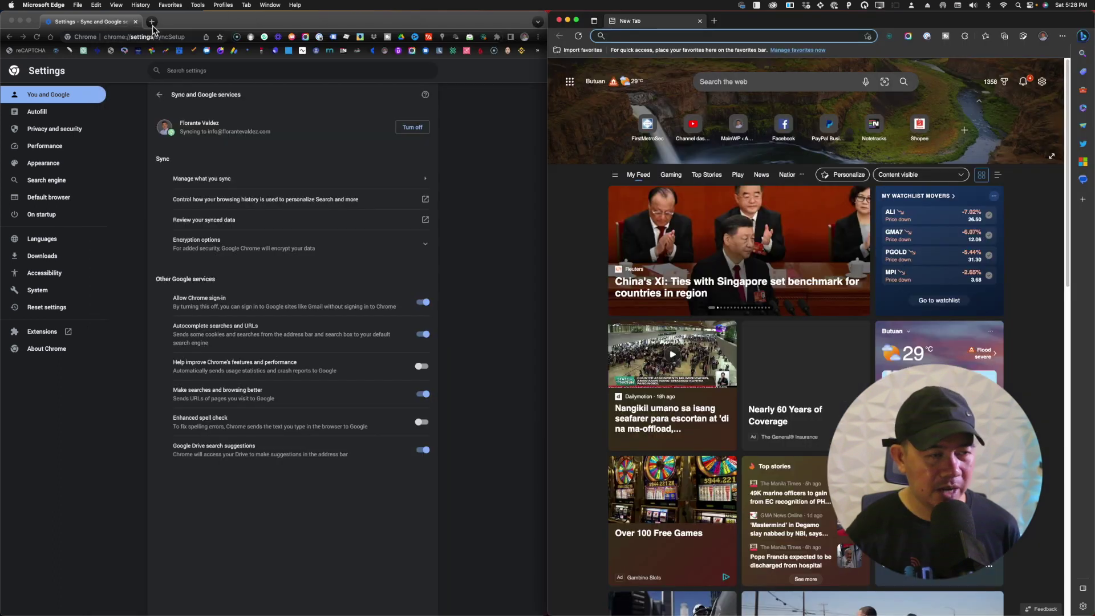
pyautogui.click(153, 26)
pyautogui.click(152, 22)
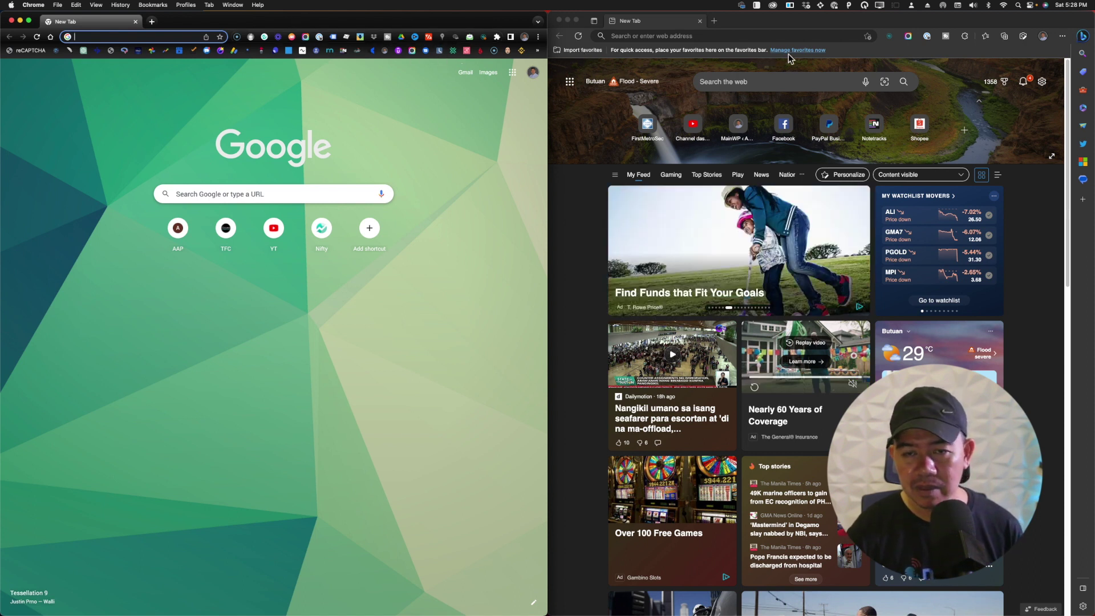
pyautogui.click(871, 57)
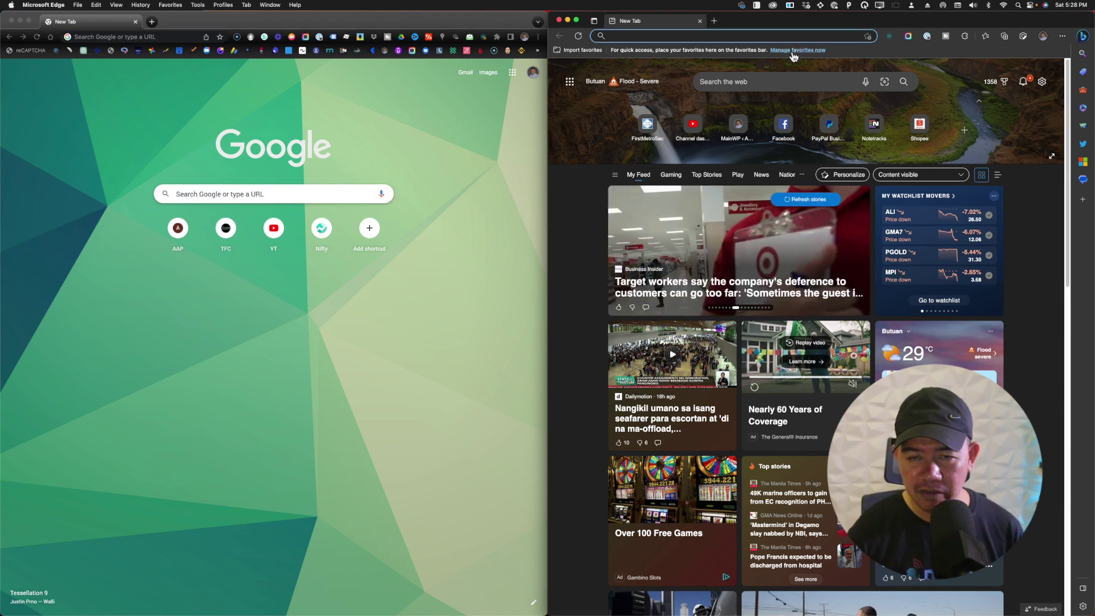
# Go to Edge's Settings > Profiles > Import browser data page.
pyautogui.click(1063, 36)
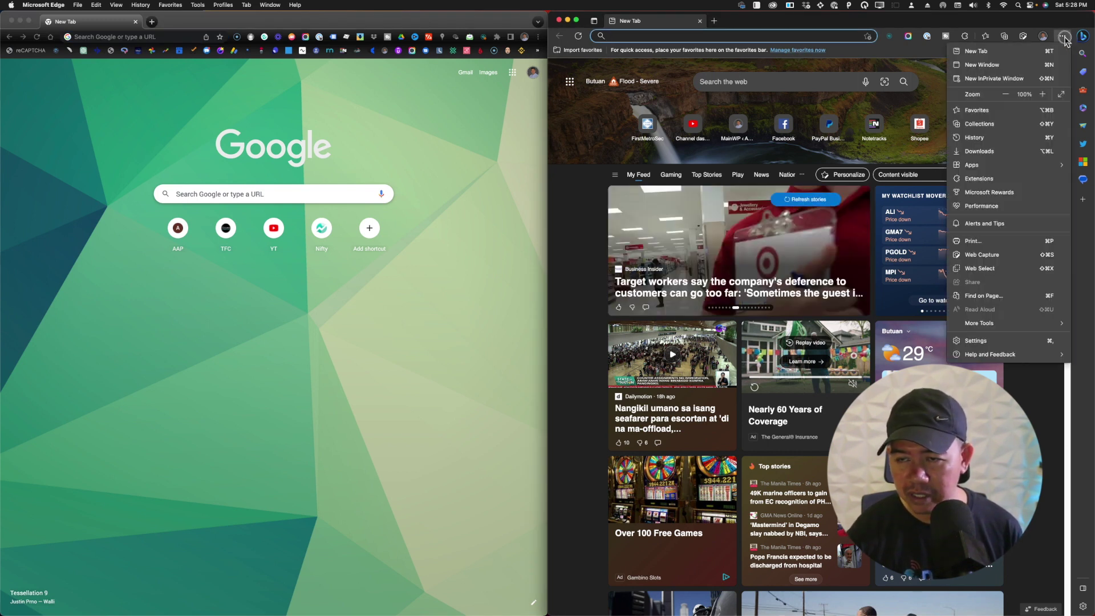
pyautogui.click(1000, 340)
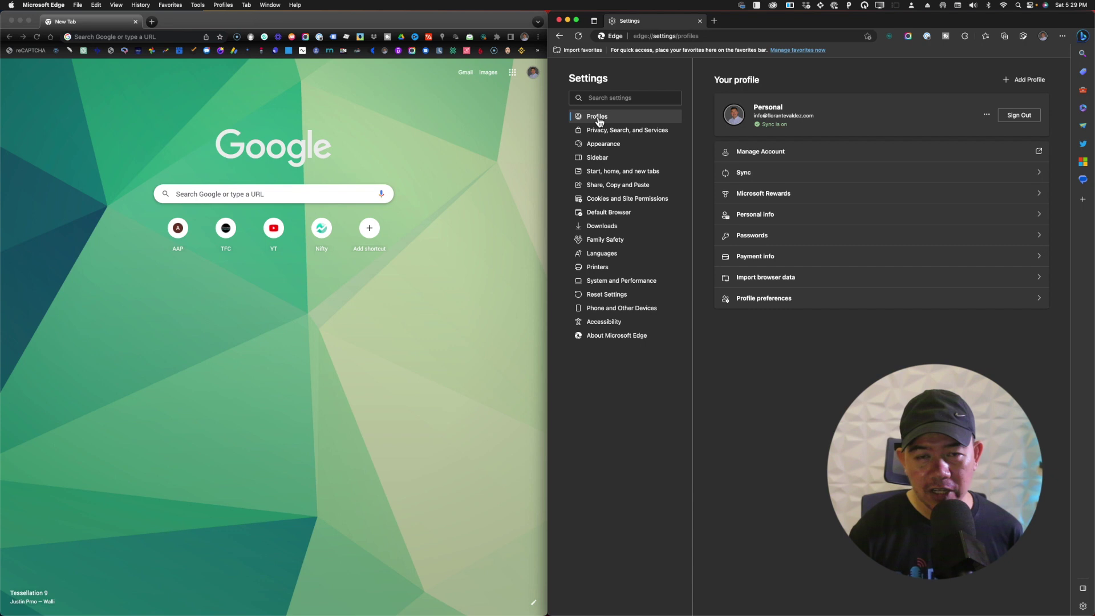
pyautogui.click(786, 279)
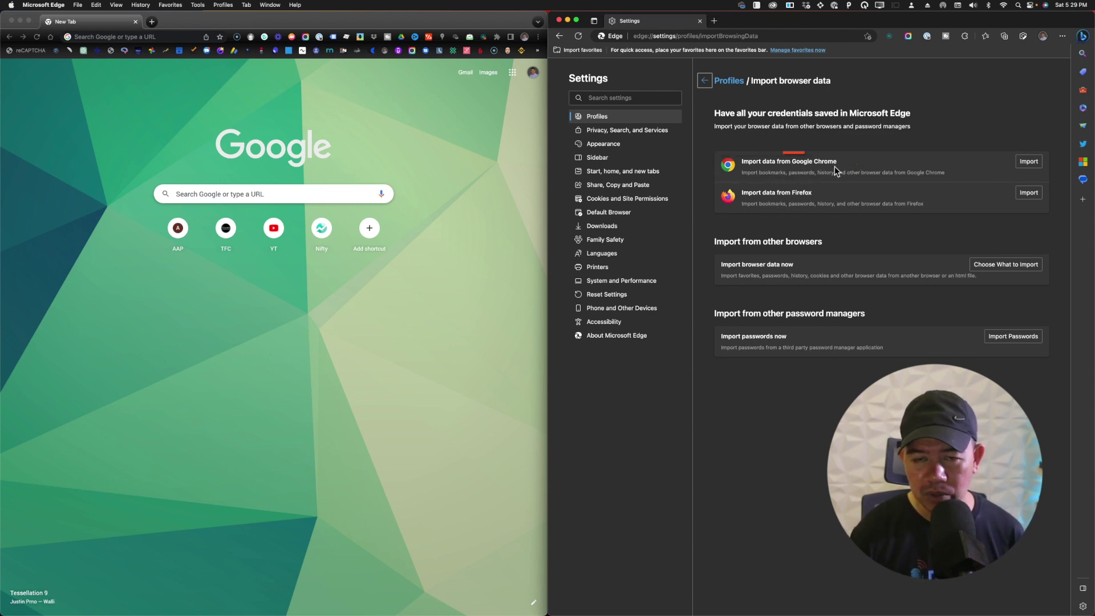
# Import Favorites and Extensions from Google Chrome, bringing over 14 extensions.
pyautogui.click(1029, 165)
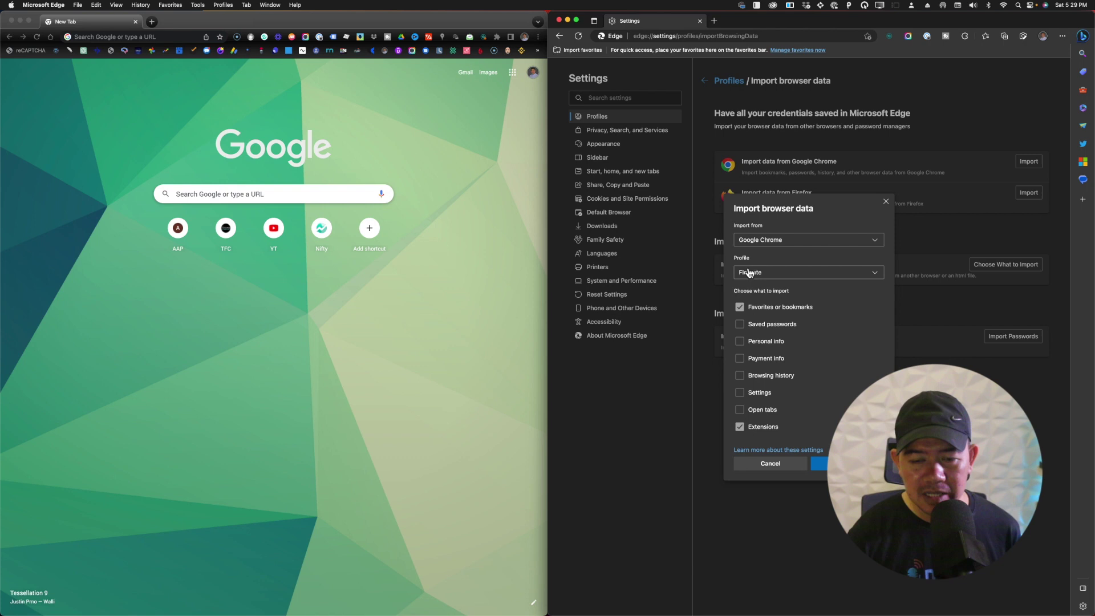
pyautogui.hotkey('ctrl', 'alt', 'space')
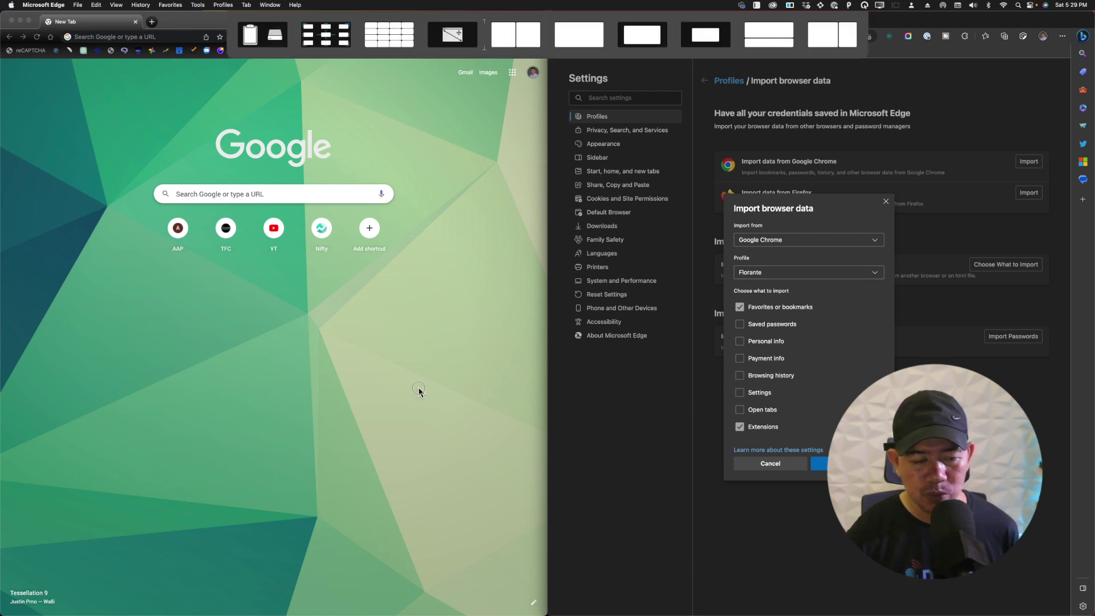
pyautogui.press('Escape')
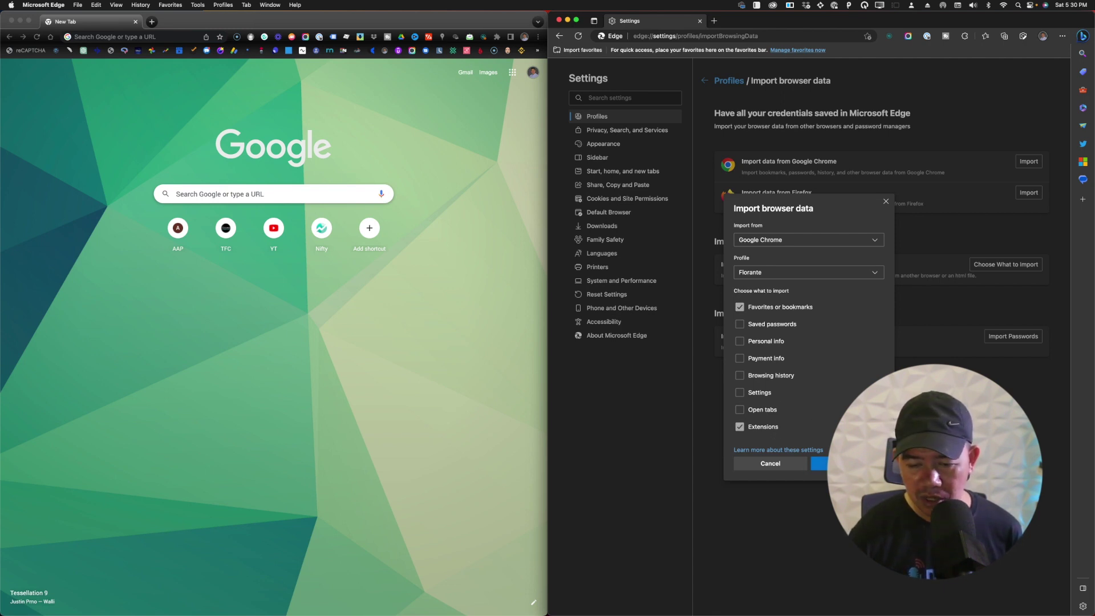
pyautogui.click(819, 463)
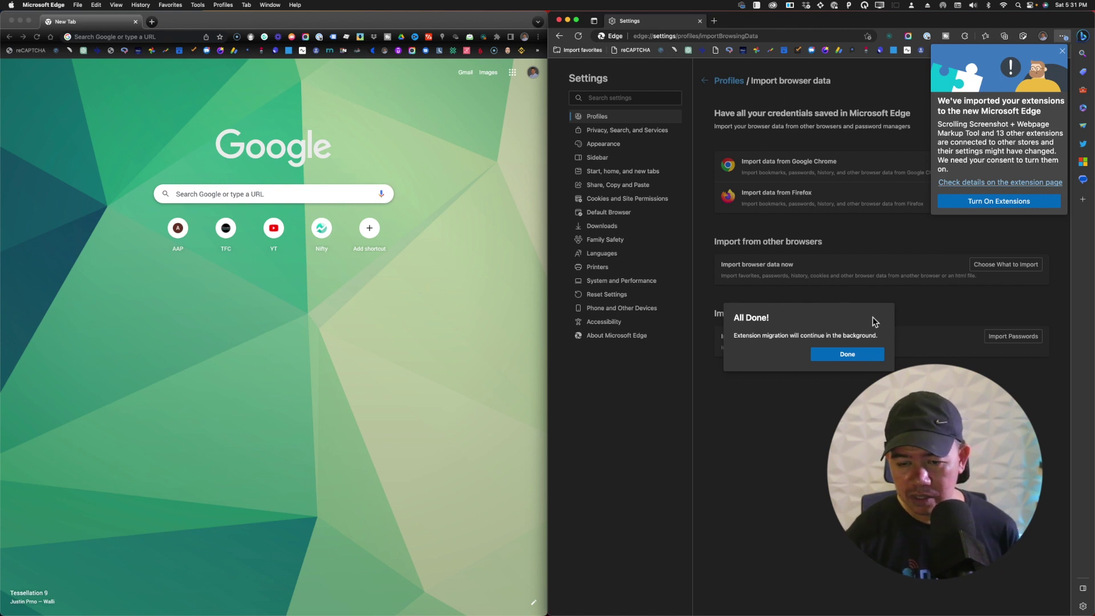
# Close the All Done message, turn on the imported extensions, and allow other-store extensions.
pyautogui.click(842, 354)
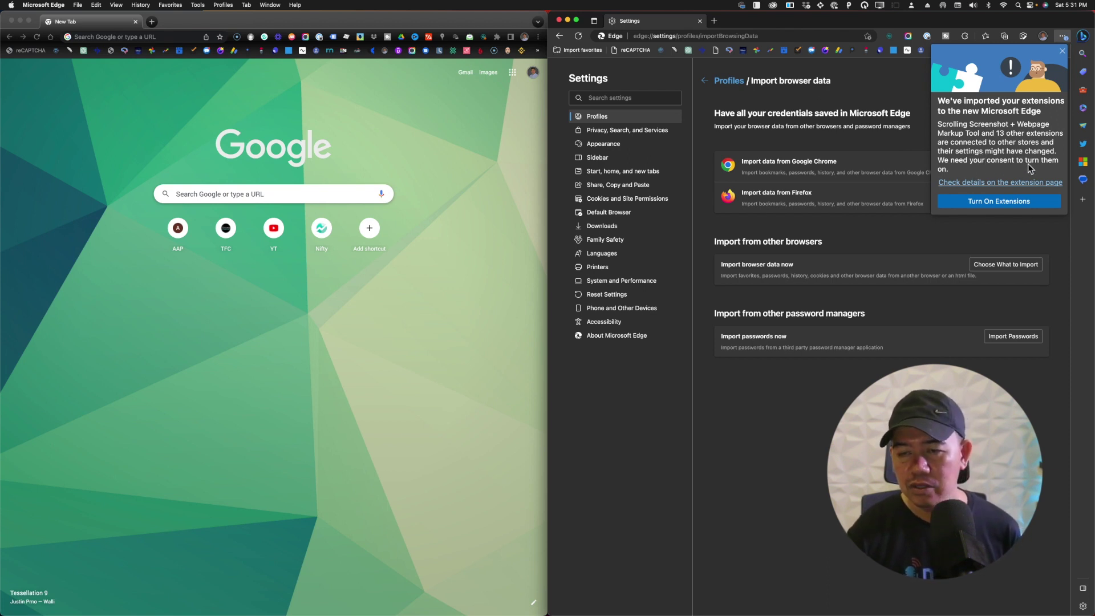
pyautogui.click(987, 203)
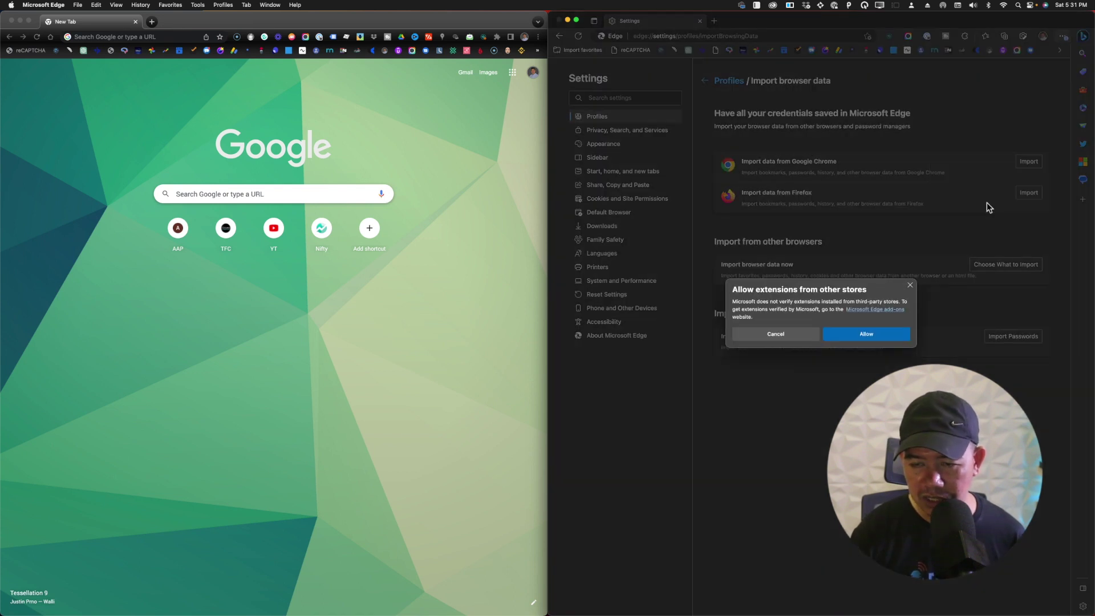
pyautogui.click(874, 337)
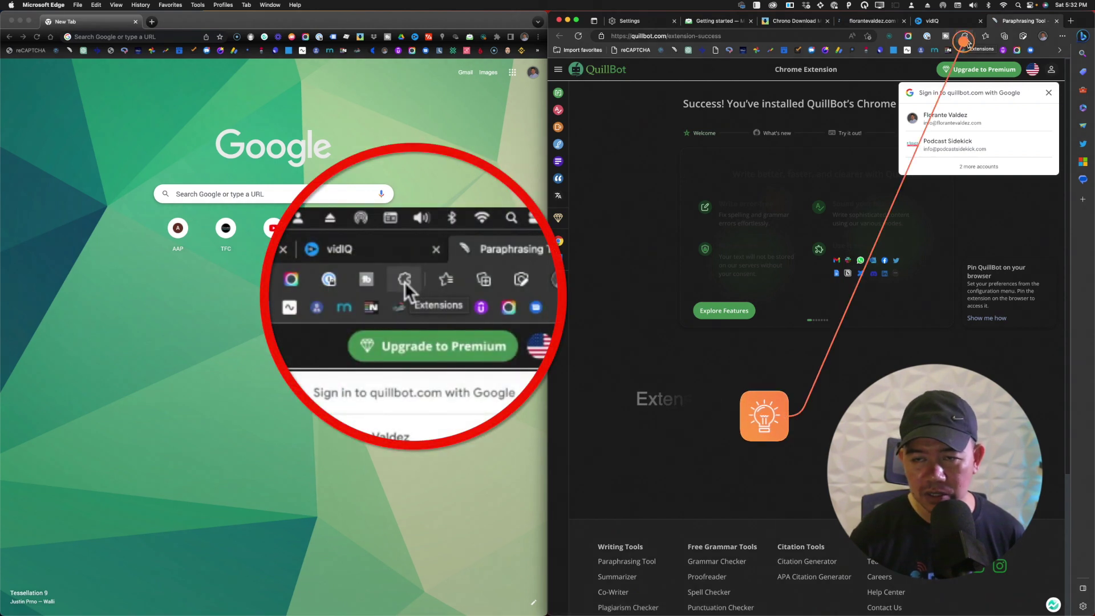
# Make Loom for Edge visible on the toolbar from the Extensions menu.
pyautogui.click(965, 38)
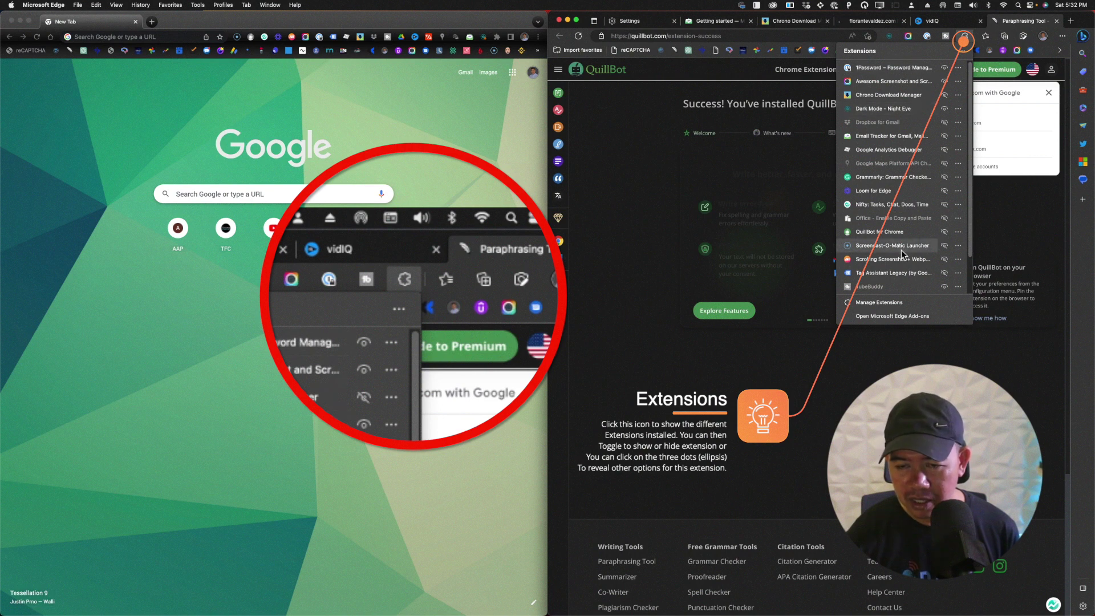
pyautogui.scroll(-3, 890, 199)
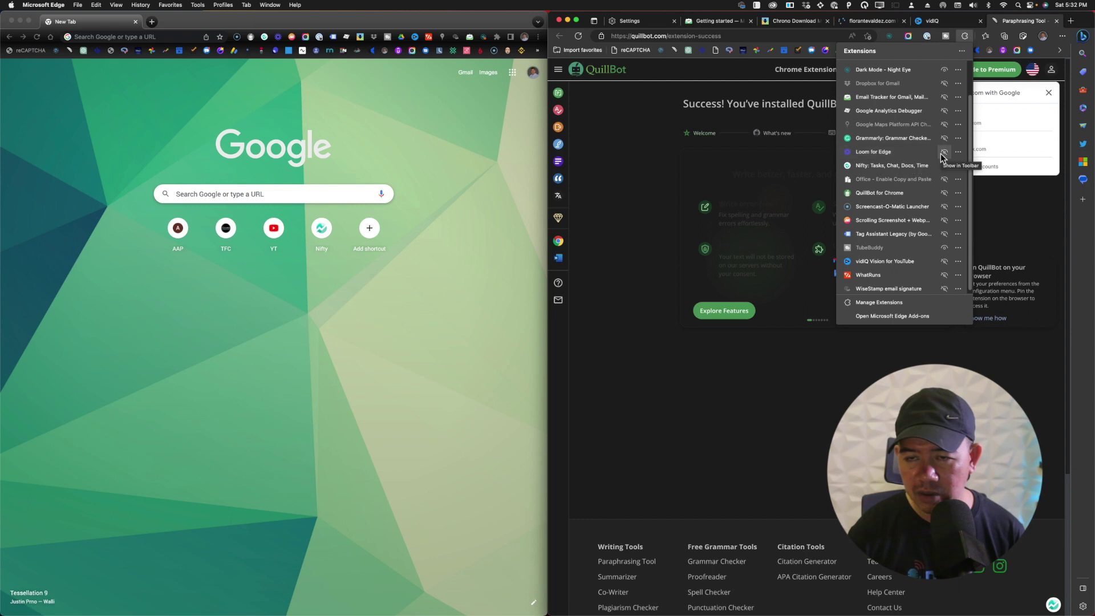
pyautogui.click(945, 153)
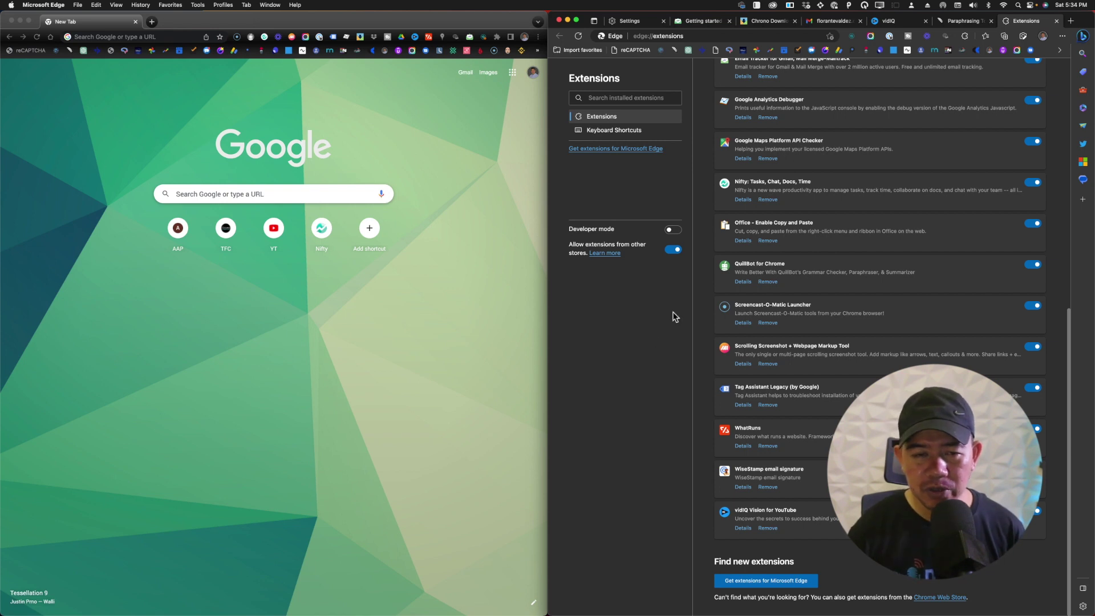
pyautogui.scroll(10, 836, 324)
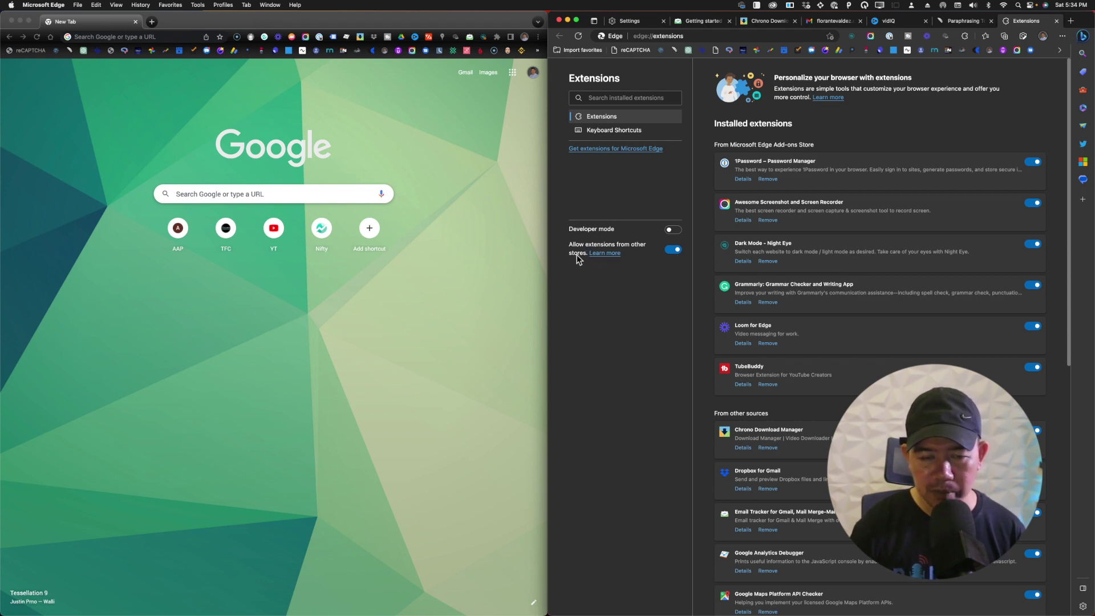
pyautogui.click(673, 250)
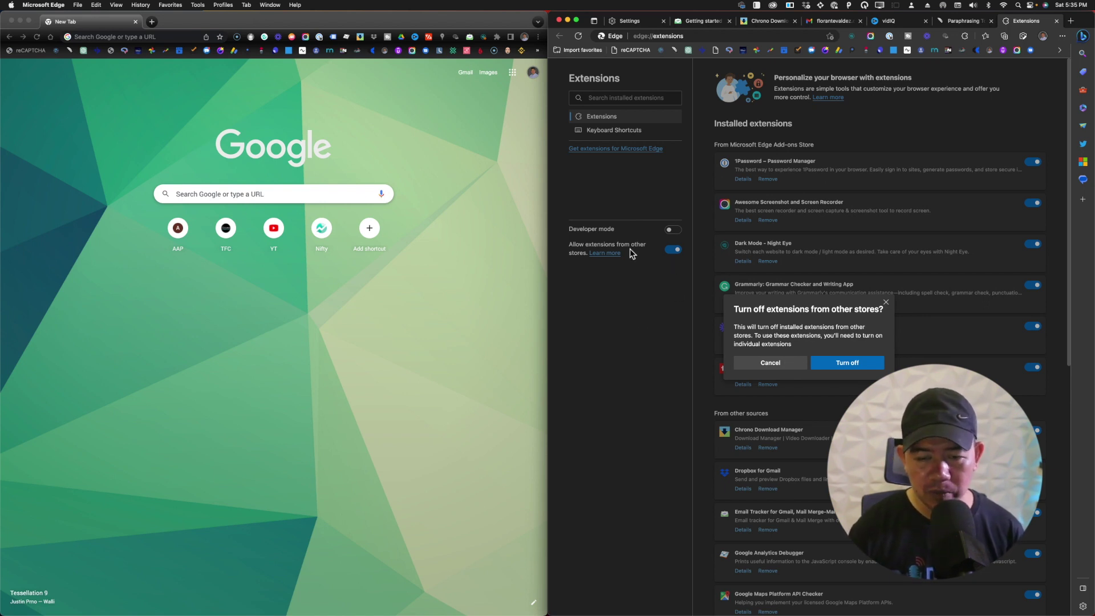
pyautogui.click(783, 364)
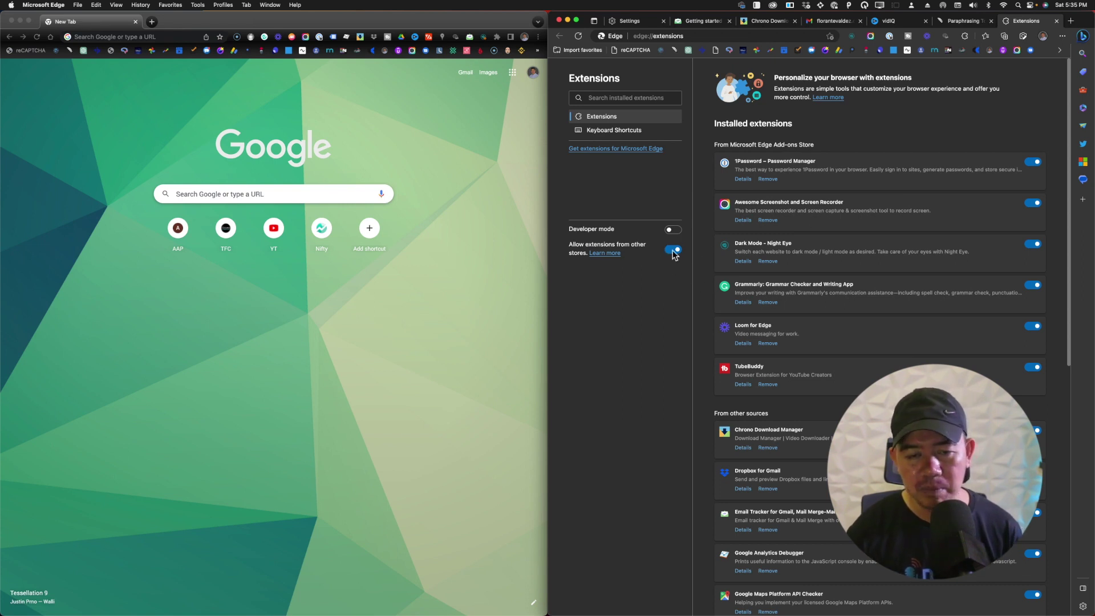
pyautogui.scroll(-10, 786, 409)
pyautogui.scroll(5, 786, 410)
pyautogui.scroll(-5, 880, 336)
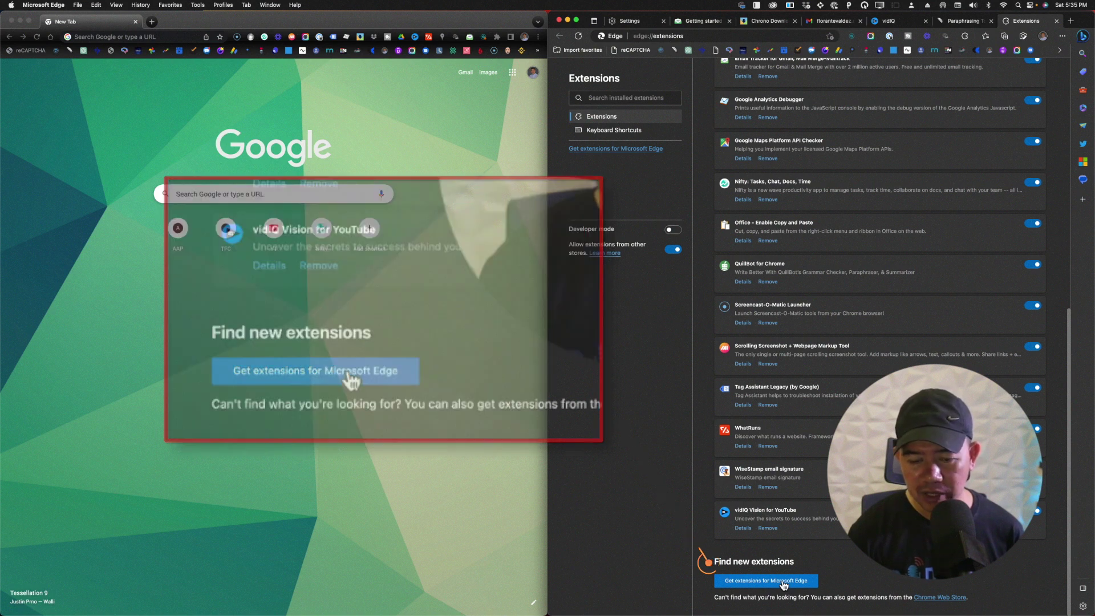
# Open the Edge Add-ons store, then the Chrome Web Store link from the Extensions page.
pyautogui.click(784, 586)
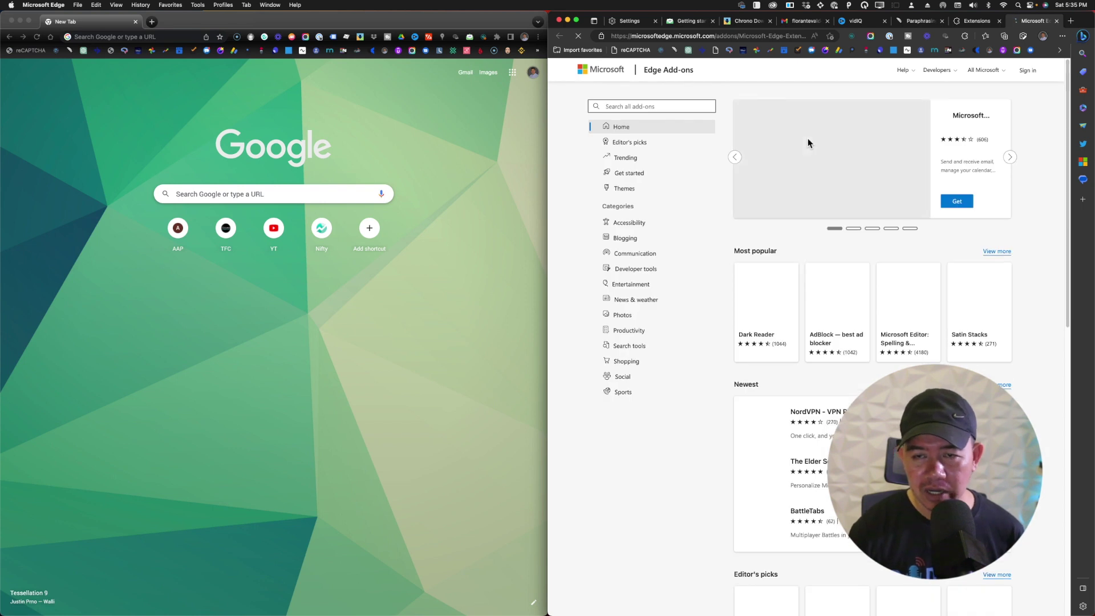
pyautogui.click(979, 21)
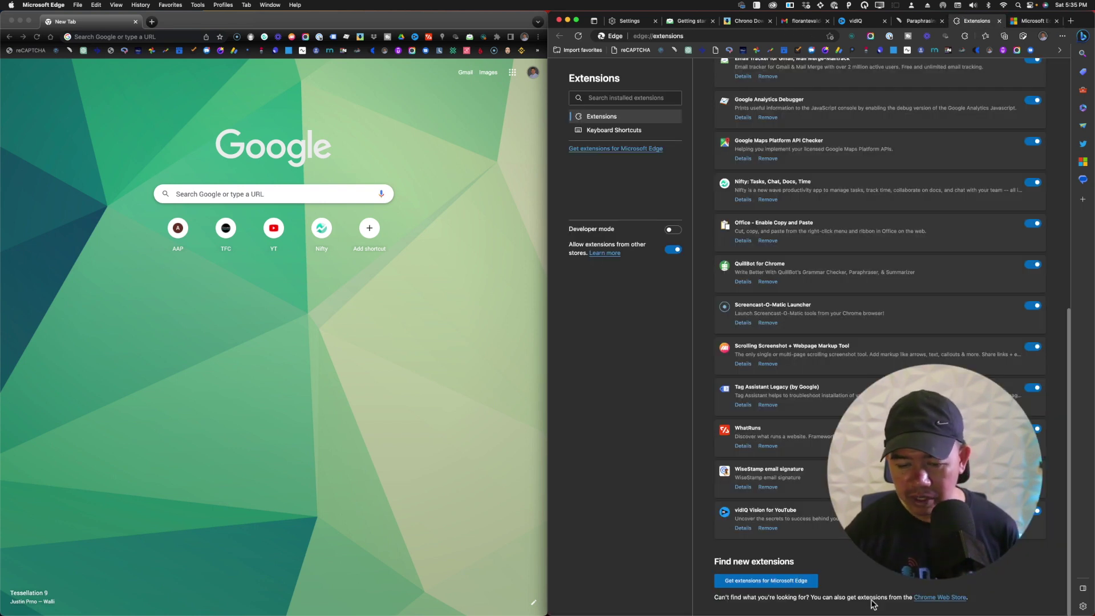
pyautogui.click(944, 598)
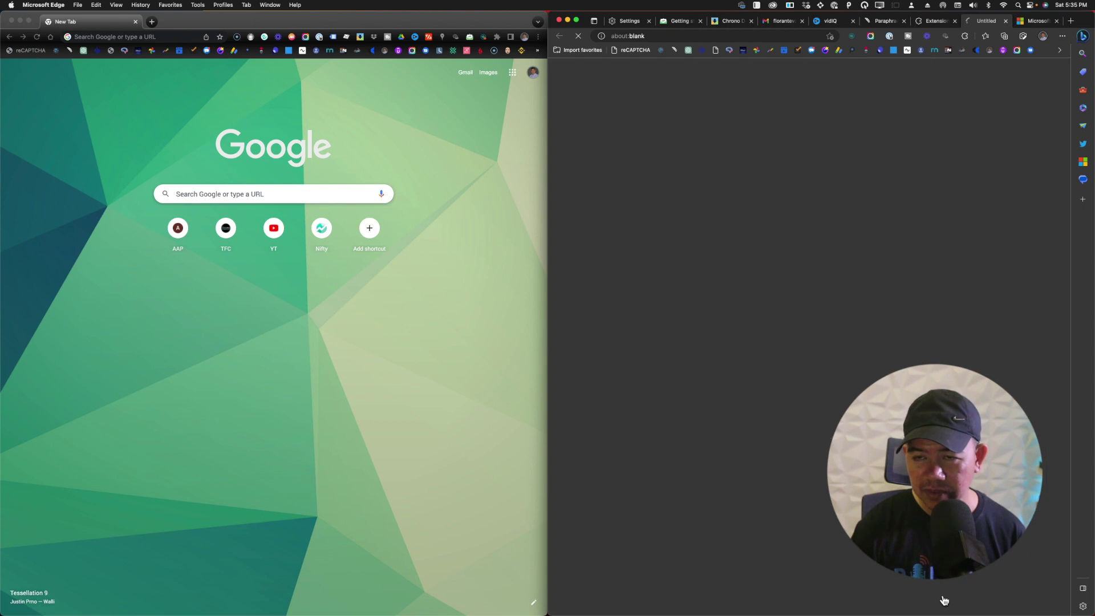